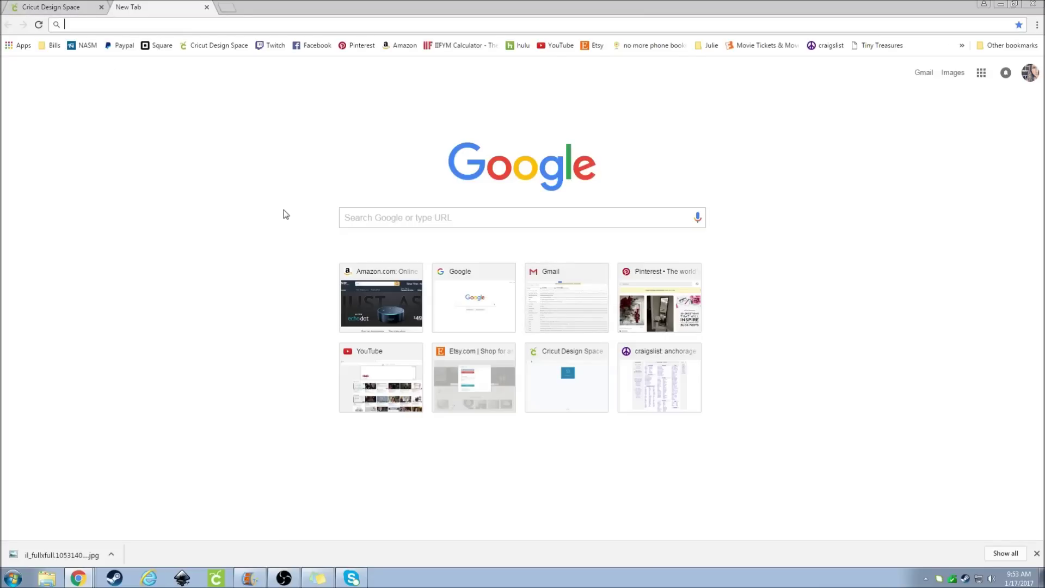
Step: Search Google for 'momma bear' and browse the image results
click(395, 215)
text(mom)
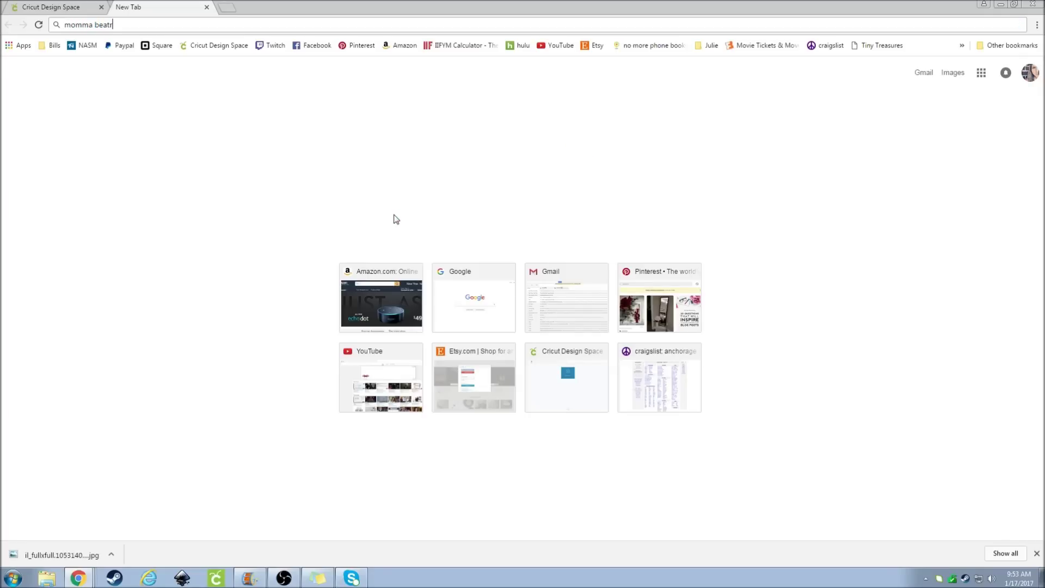
text(ma bear)
key(Return)
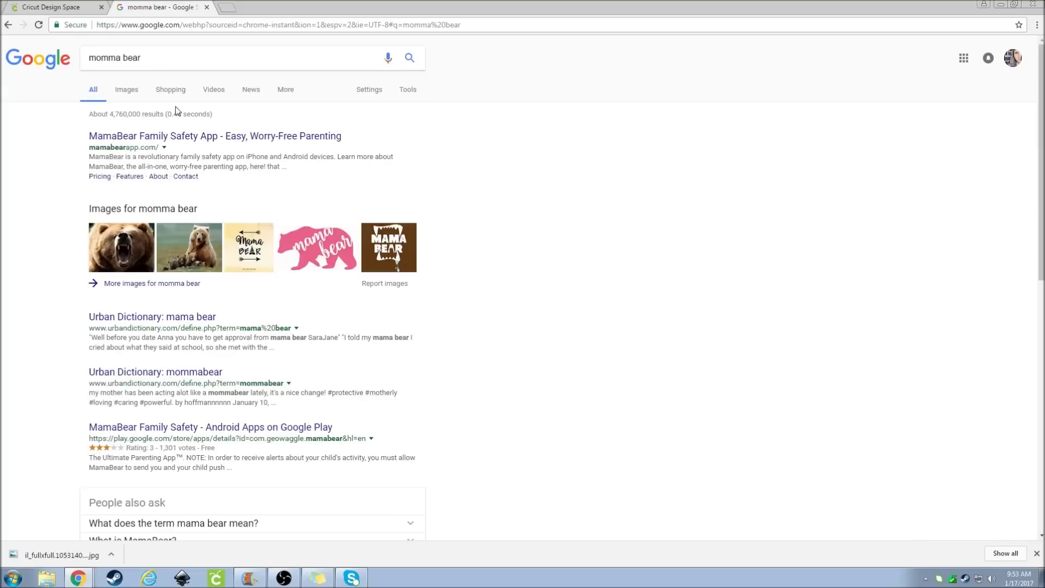
click(128, 94)
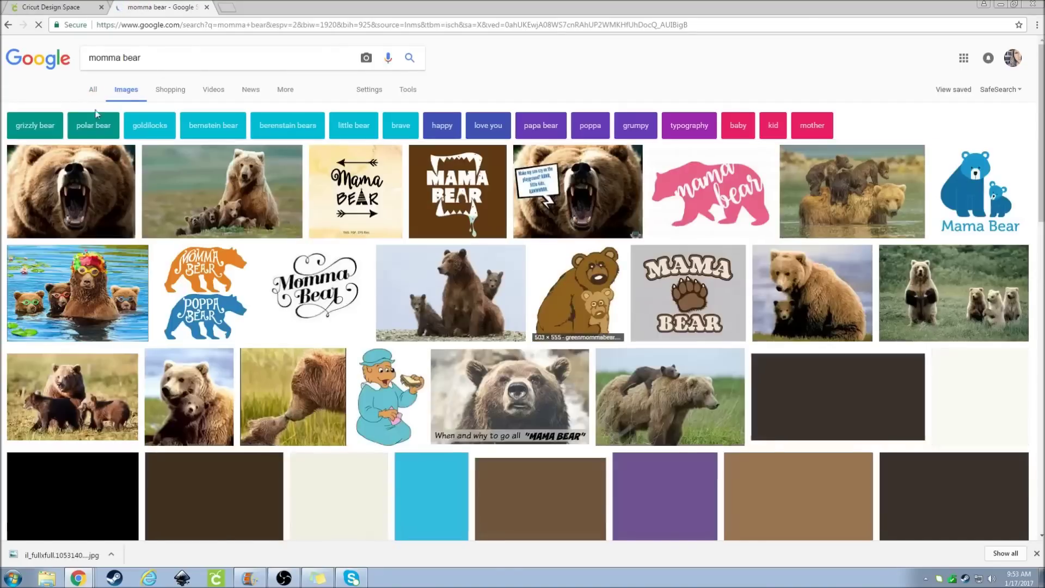
scroll(394, 456, down, 7)
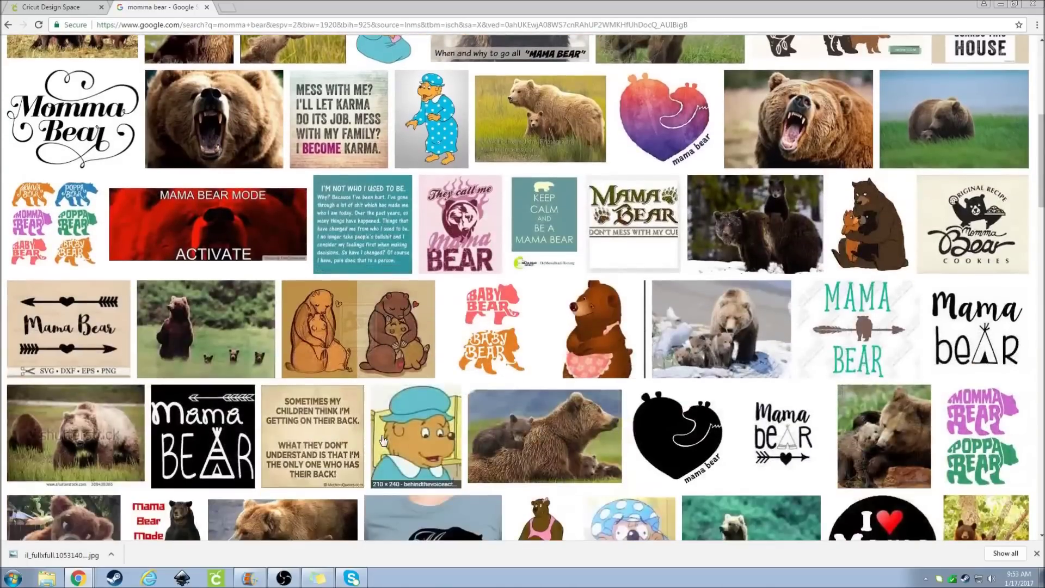
scroll(394, 435, down, 2)
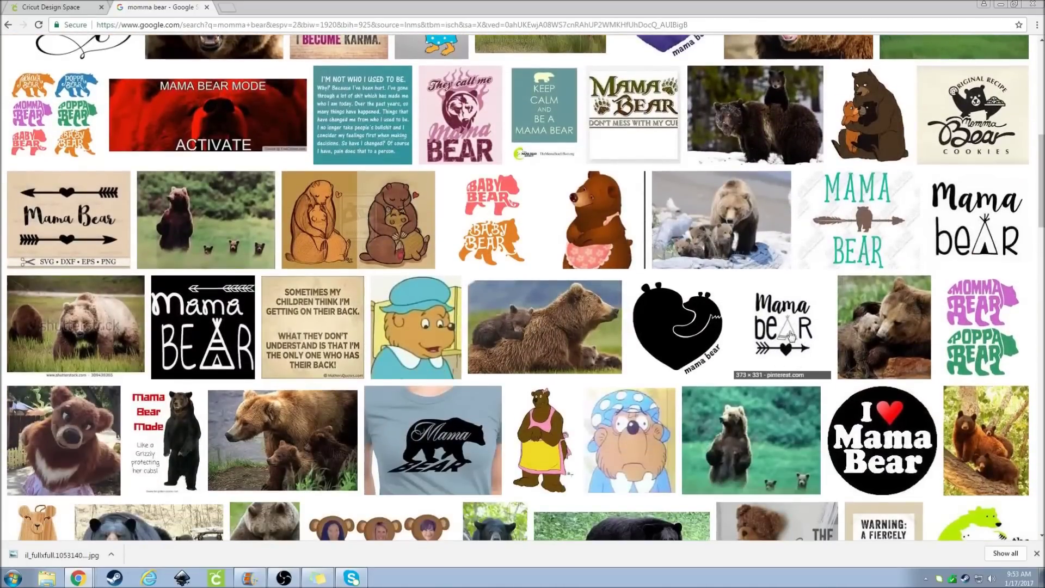
scroll(786, 326, down, 10)
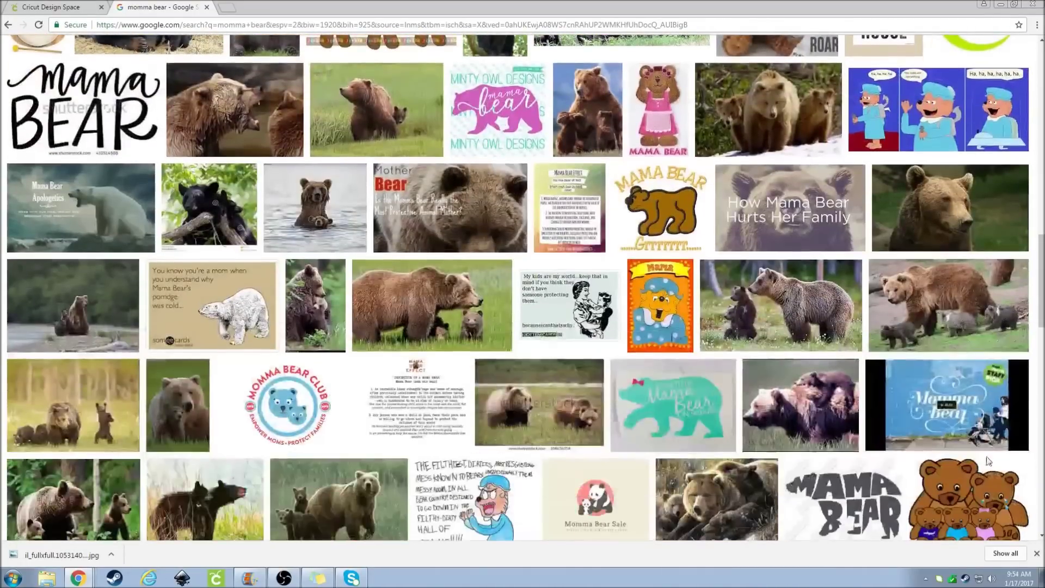
drag(1041, 276, 1030, 415)
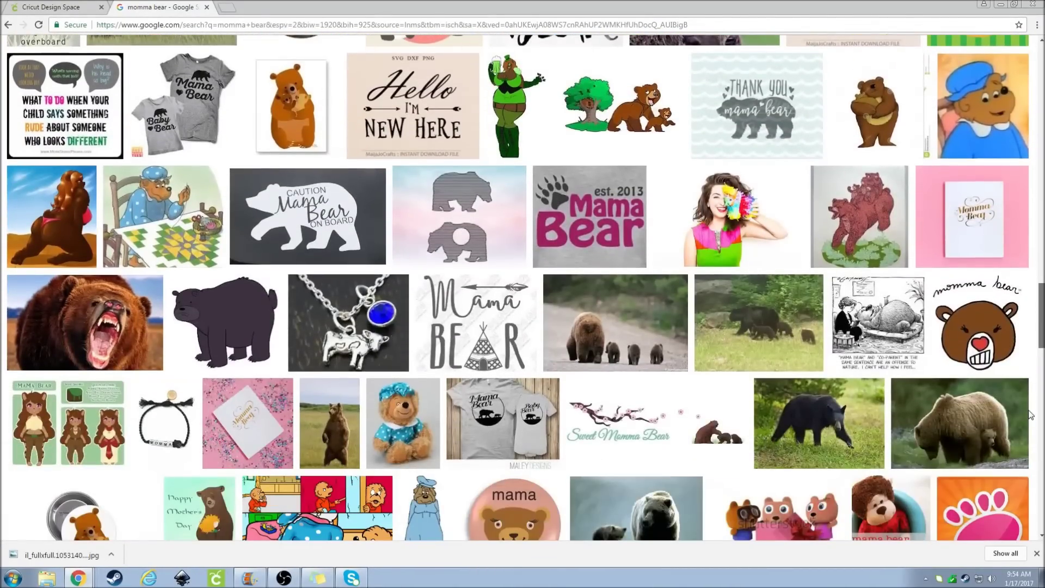
drag(1030, 415, 596, 119)
Step: Refine the search to 'momma bear tent' and scan the results for the circular graphic
click(159, 61)
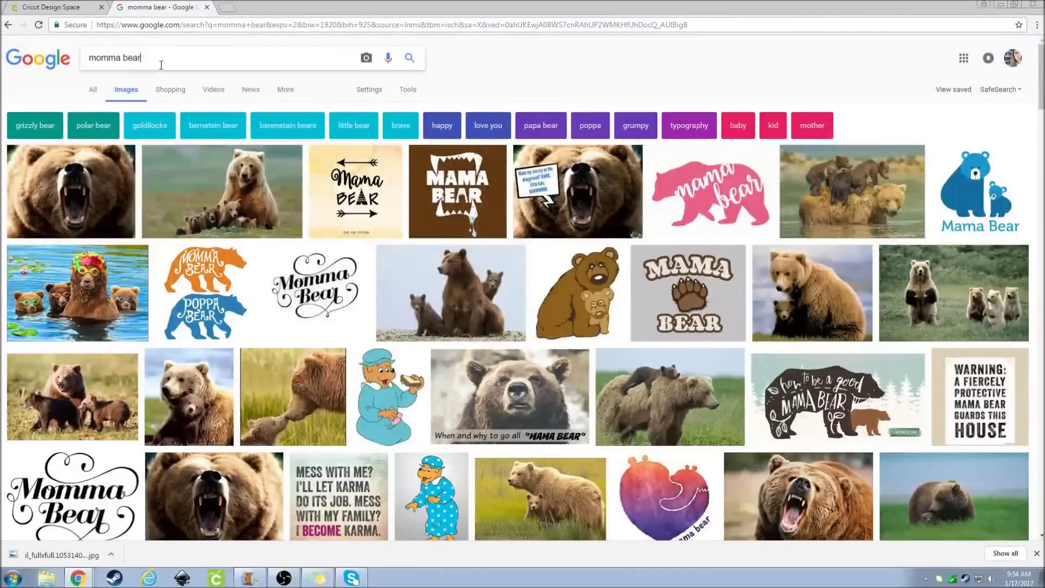
text(tent)
key(Return)
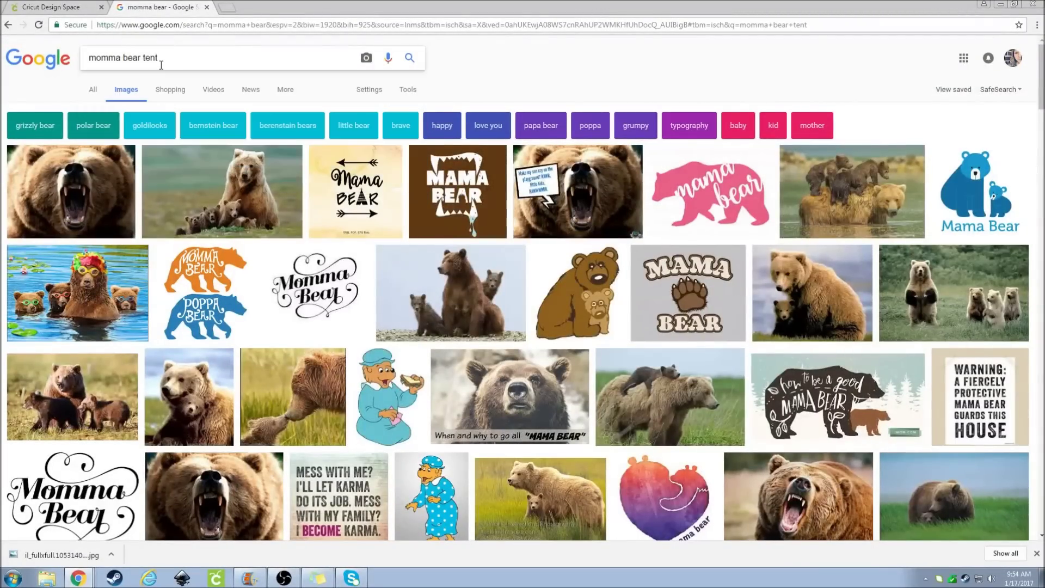
scroll(605, 303, down, 2)
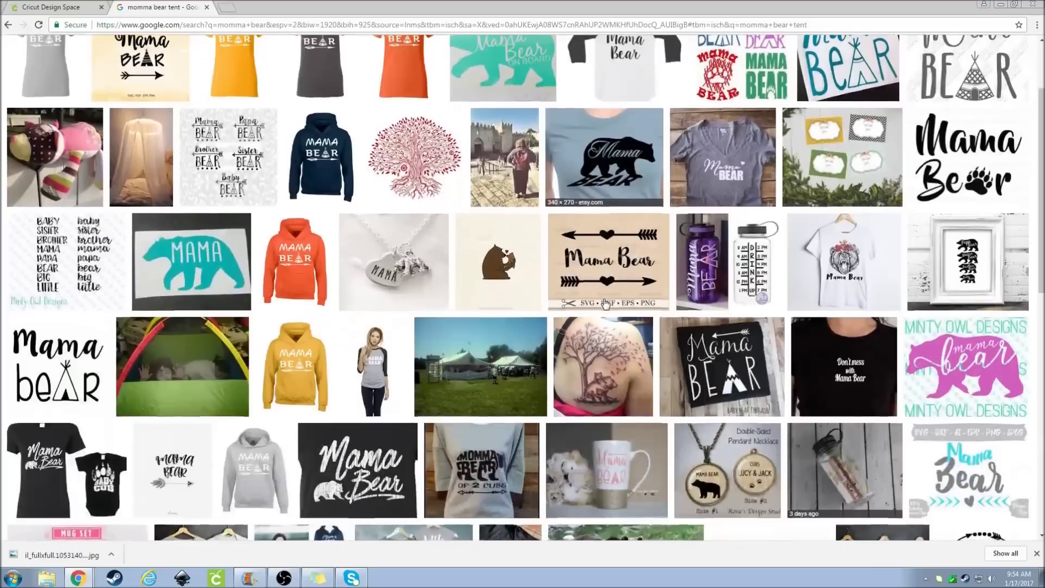
scroll(624, 298, down, 5)
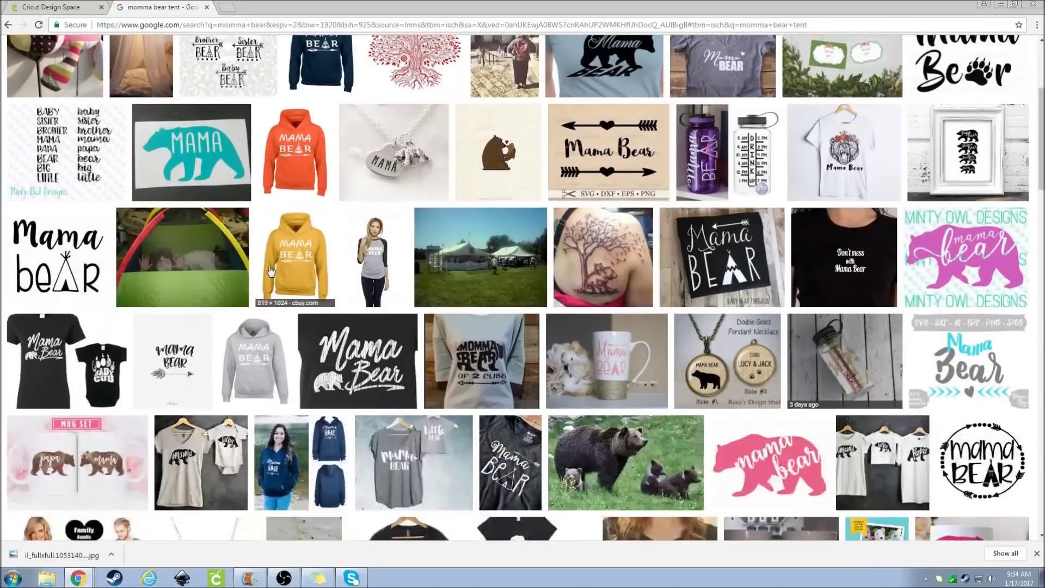
scroll(713, 385, down, 2)
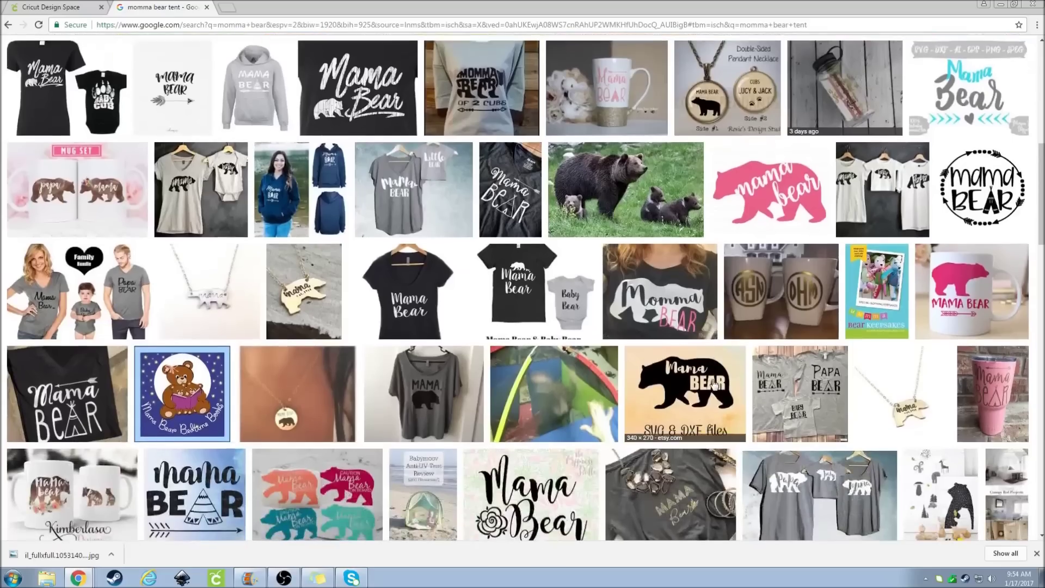
scroll(712, 384, down, 8)
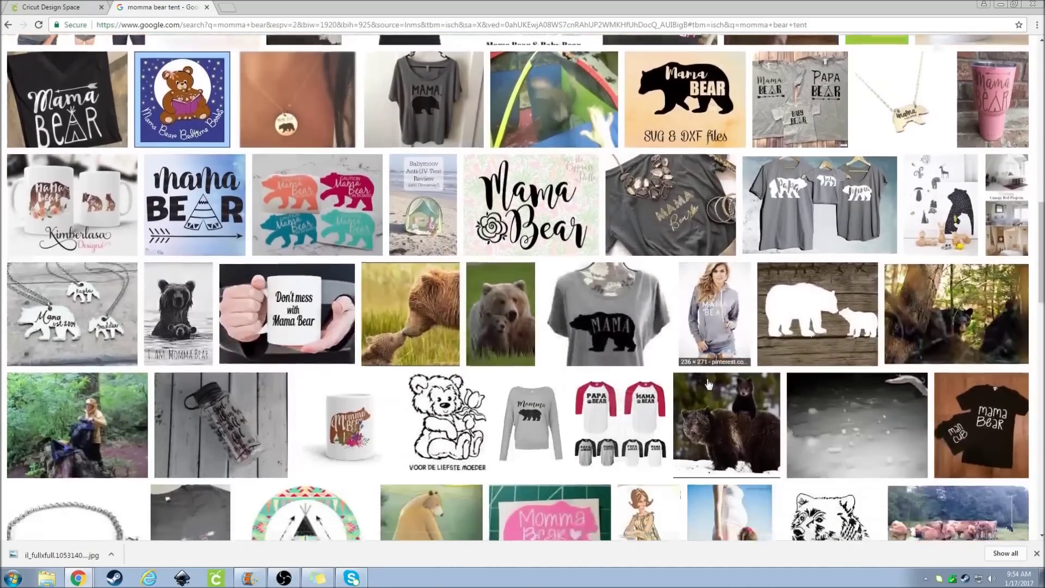
scroll(708, 384, down, 10)
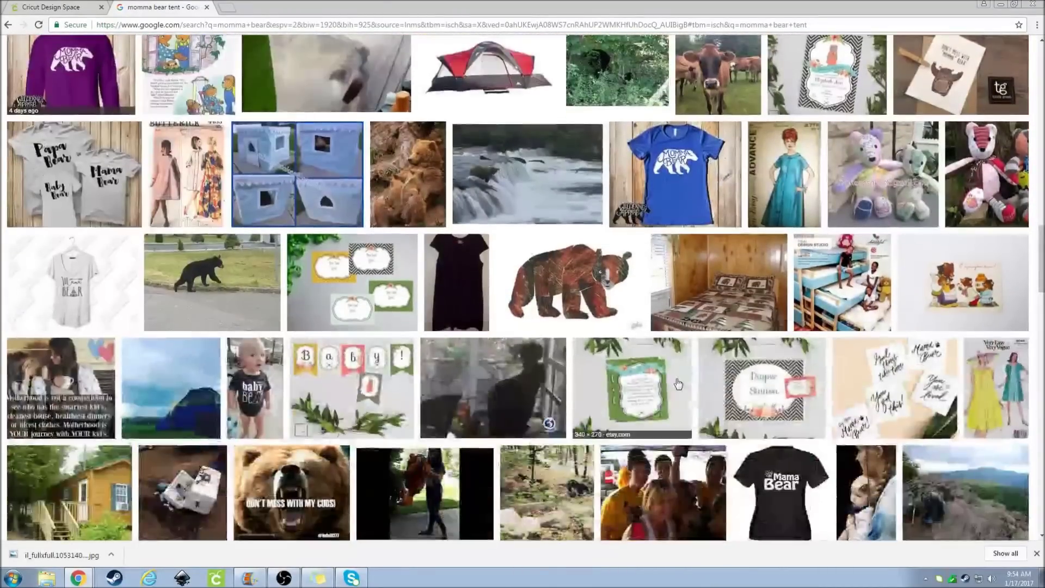
scroll(504, 539, down, 5)
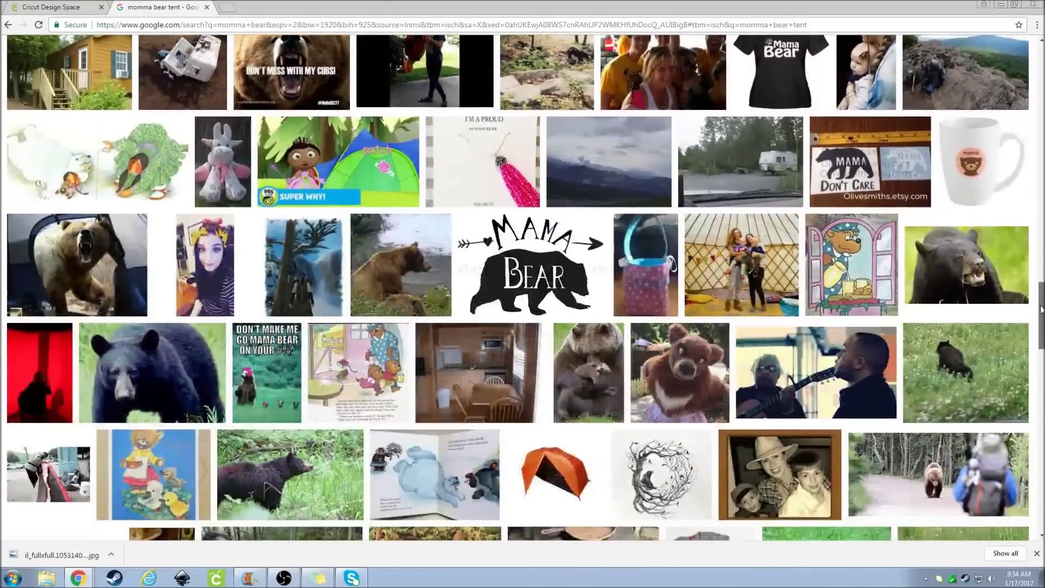
scroll(503, 539, up, 10)
scroll(1038, 163, up, 8)
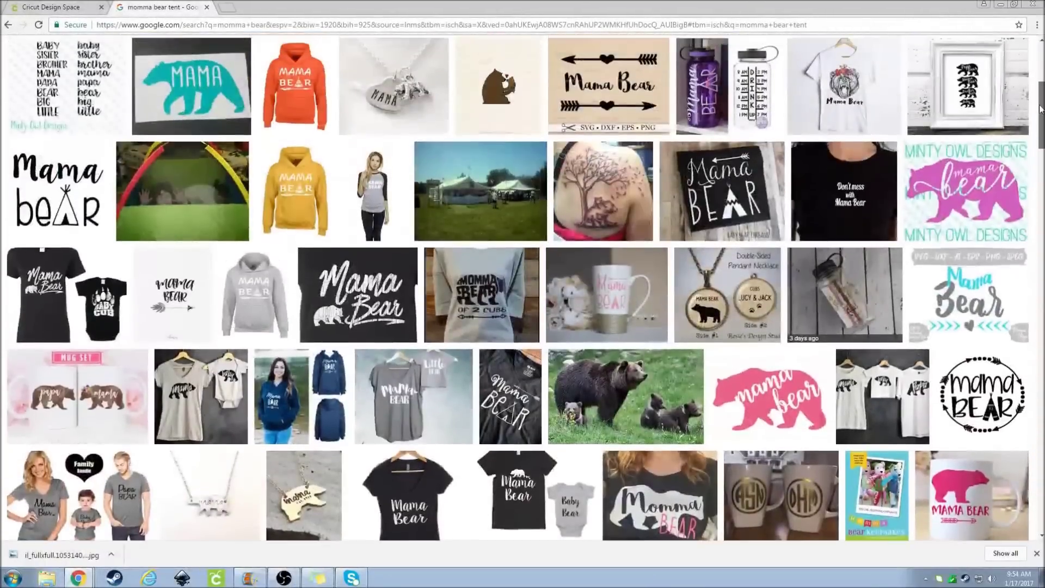
scroll(1039, 87, up, 3)
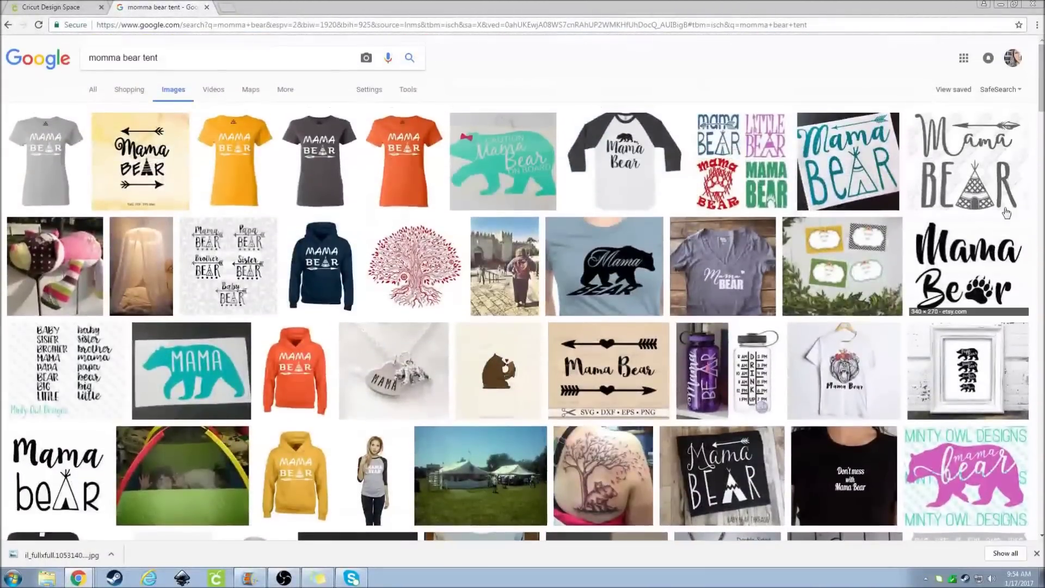
drag(1039, 98, 1031, 151)
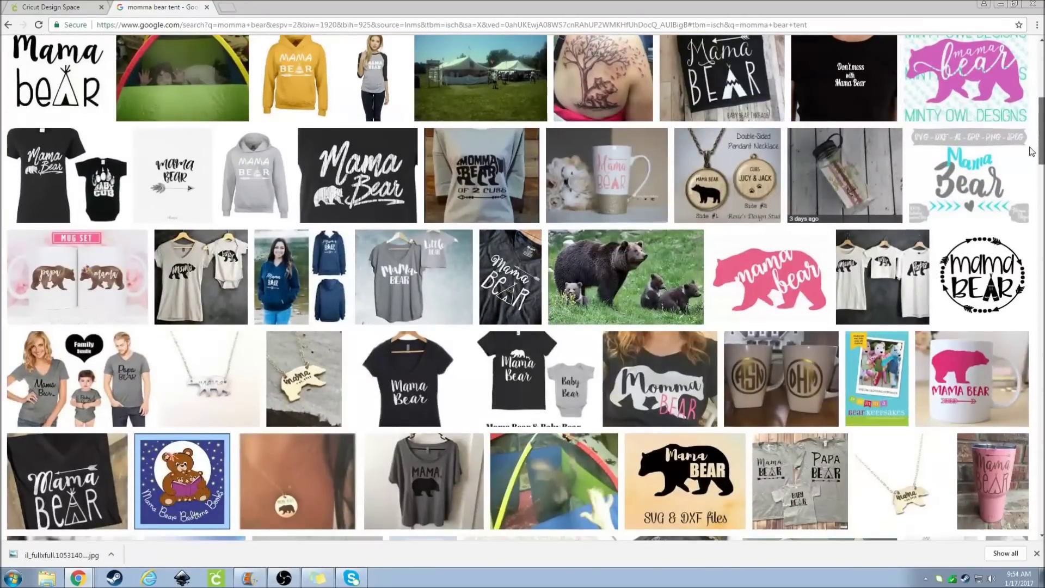
Step: Save the circular mama bear teepee-and-arrows image into the Cricut pictures folder
click(1004, 278)
right_click(442, 266)
click(478, 356)
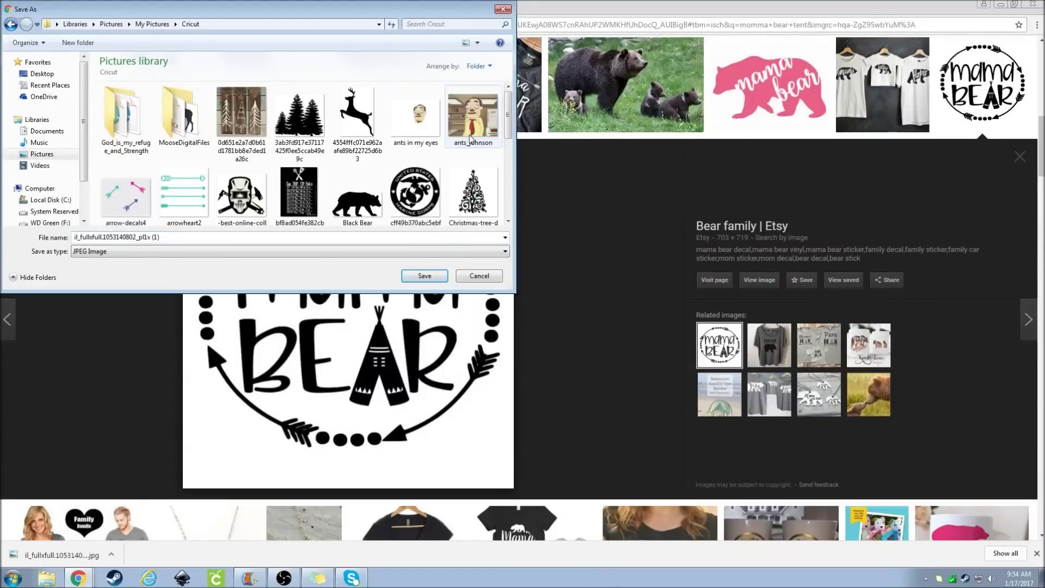
click(424, 276)
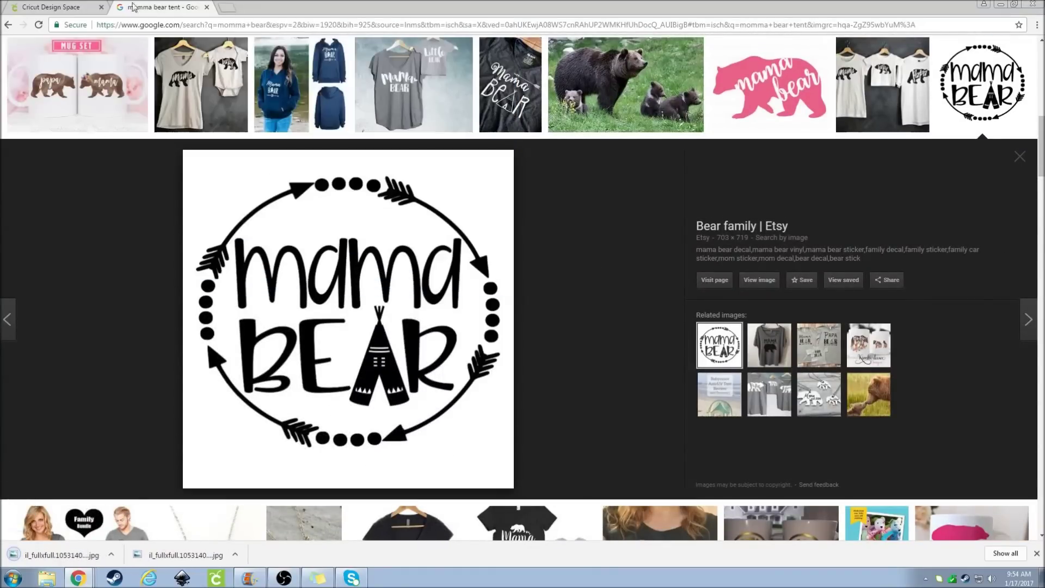
Step: Go back to Cricut Design Space's Upload Image page and browse for a file to upload
click(65, 7)
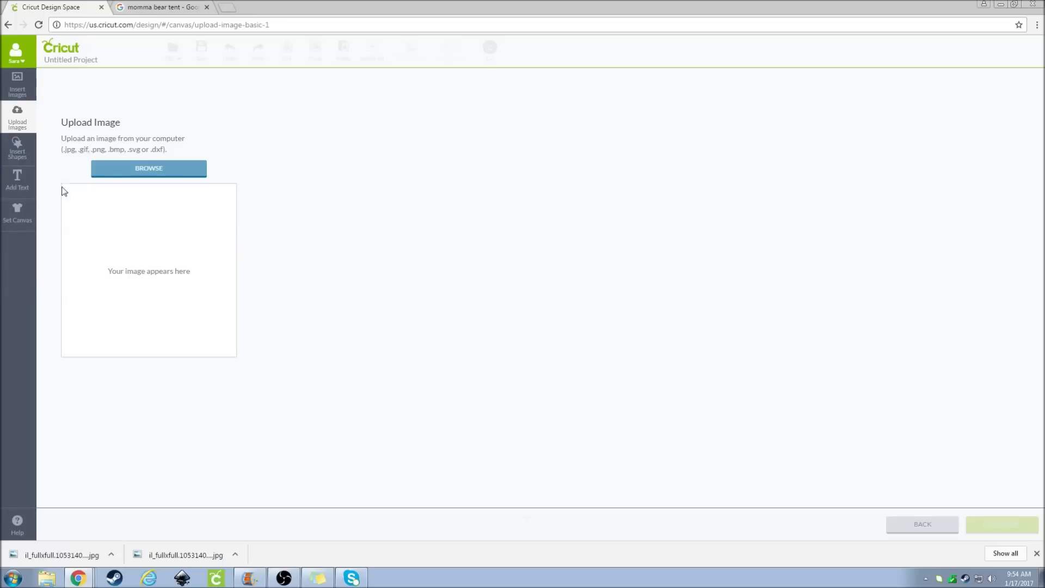
click(125, 172)
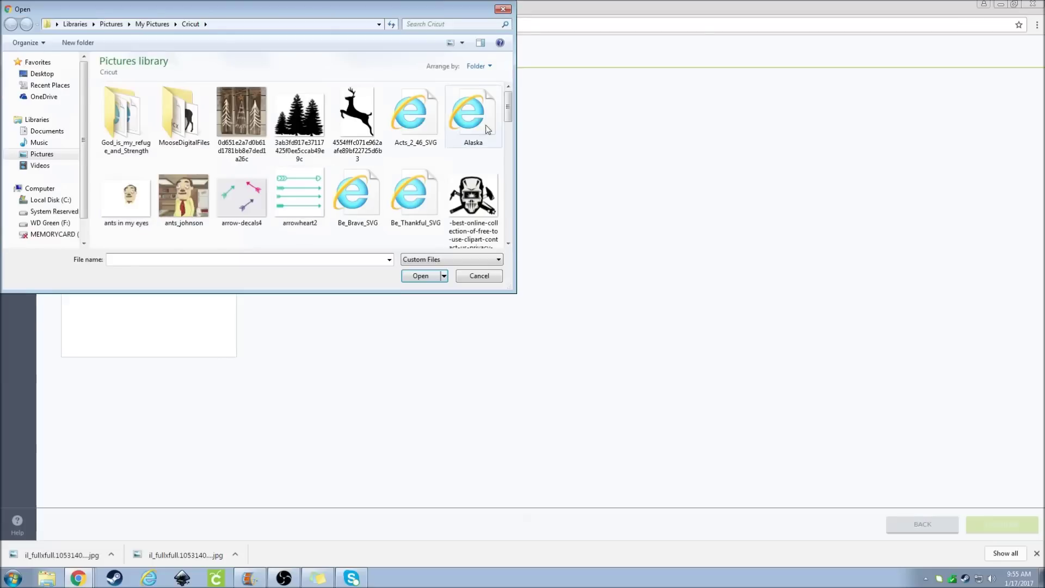
Step: Open the saved il_fullxfull mama bear file for upload
drag(509, 110, 516, 198)
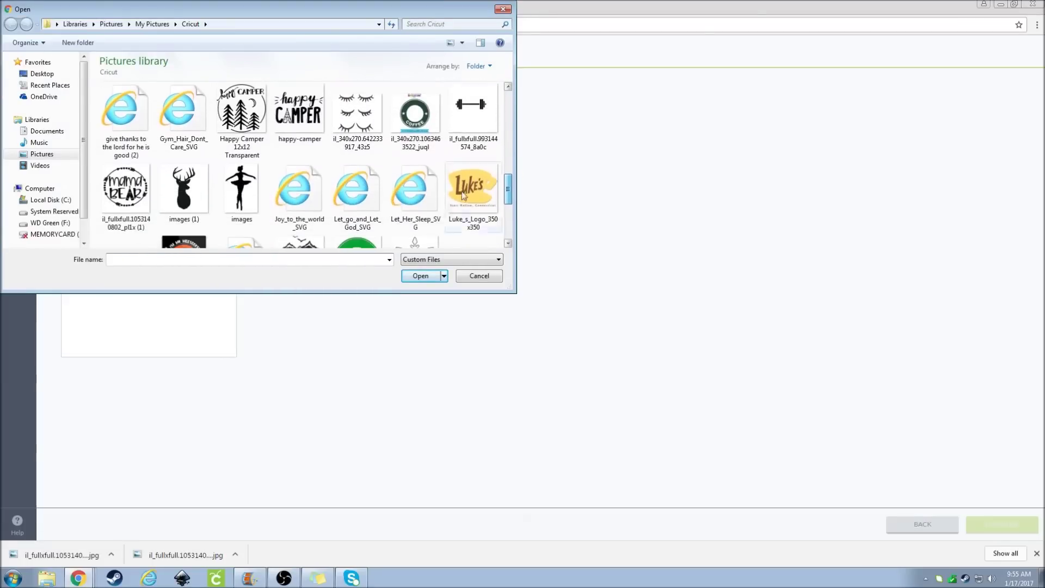
click(126, 190)
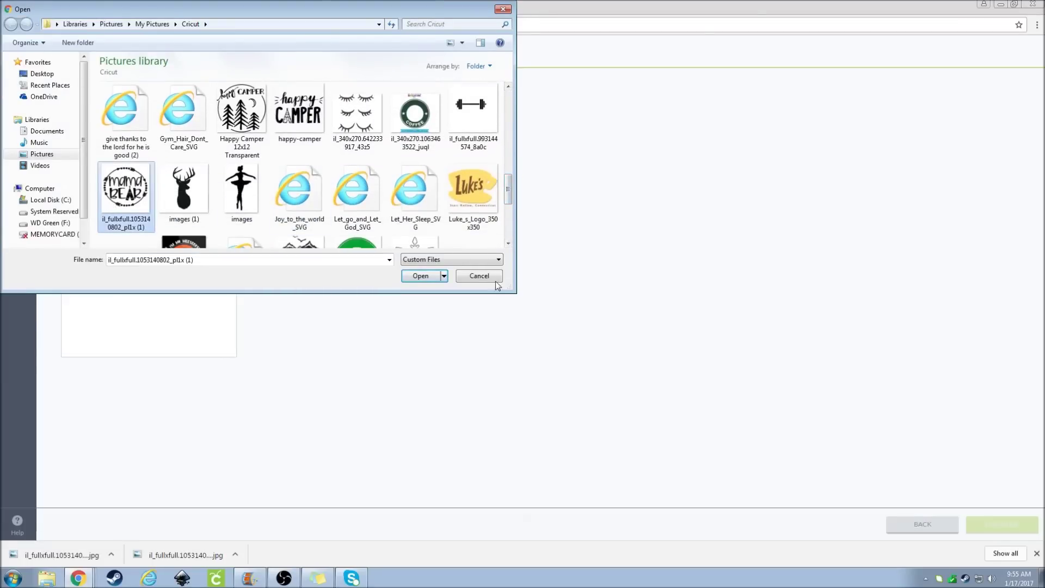
click(420, 276)
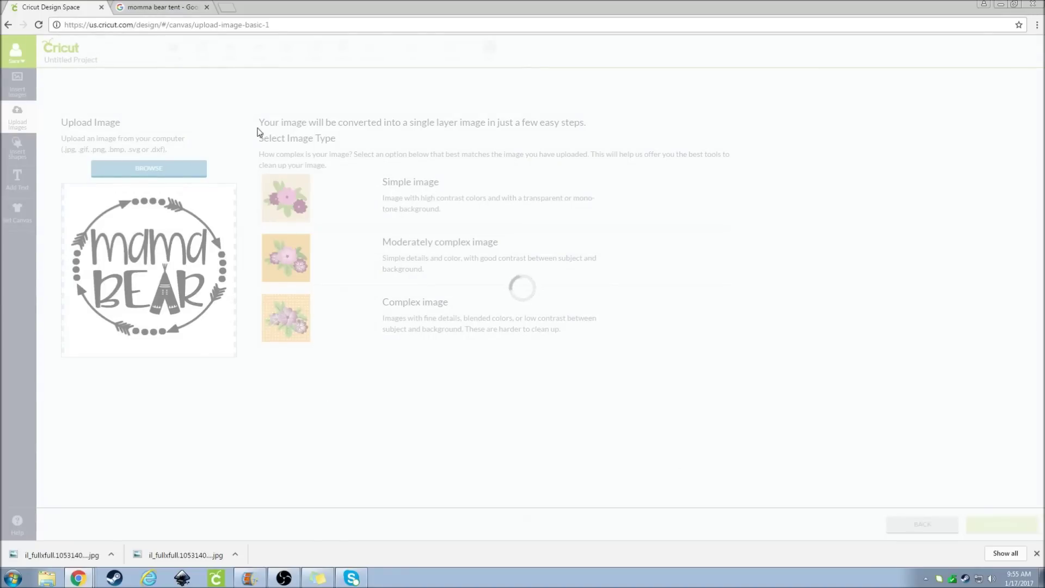
Step: Choose Moderately complex image type and continue to Select & Erase
click(458, 280)
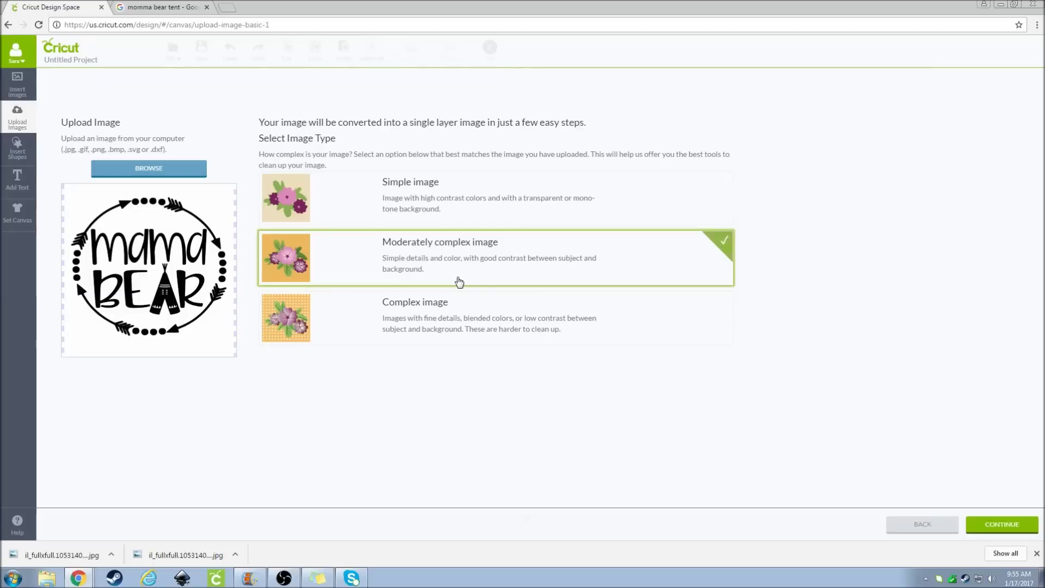
click(980, 535)
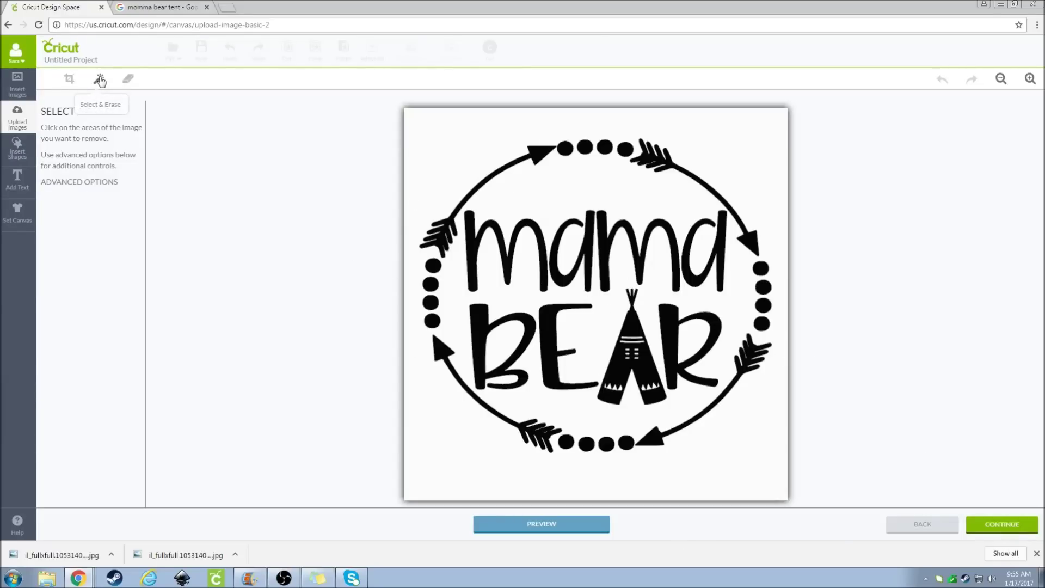
Step: Erase the white background and the white counters inside the R and B
click(423, 169)
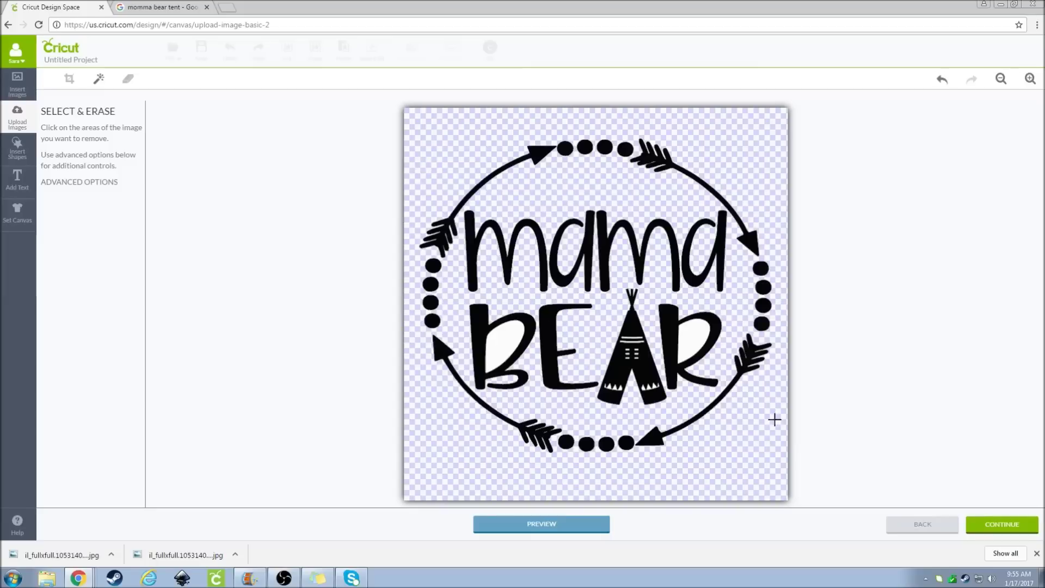
click(692, 339)
click(506, 345)
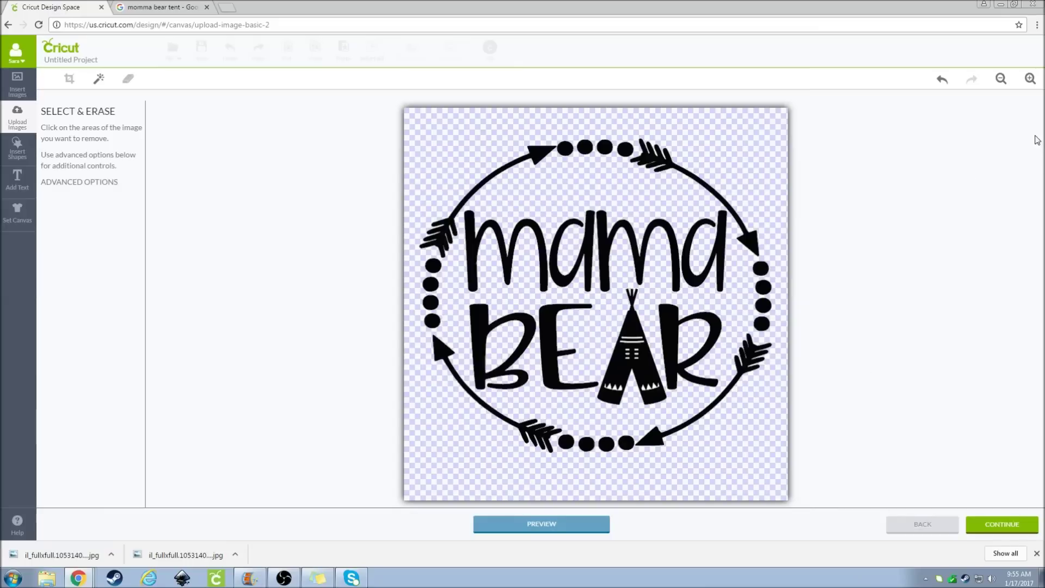
Step: Zoom in and pan around the mama lettering and arrows to check for leftover white
click(1030, 78)
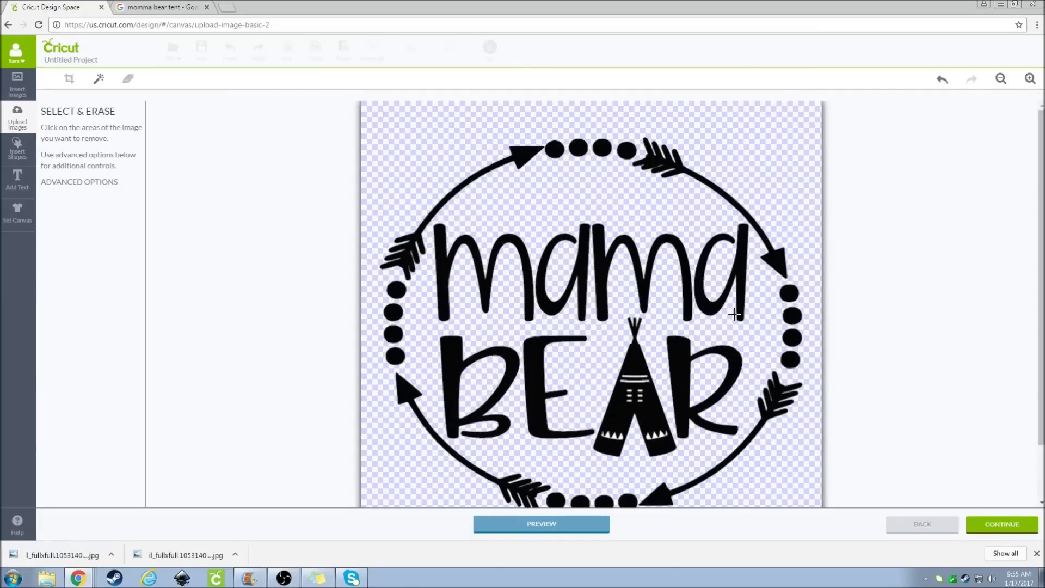
click(1030, 78)
click(1030, 79)
scroll(762, 283, down, 3)
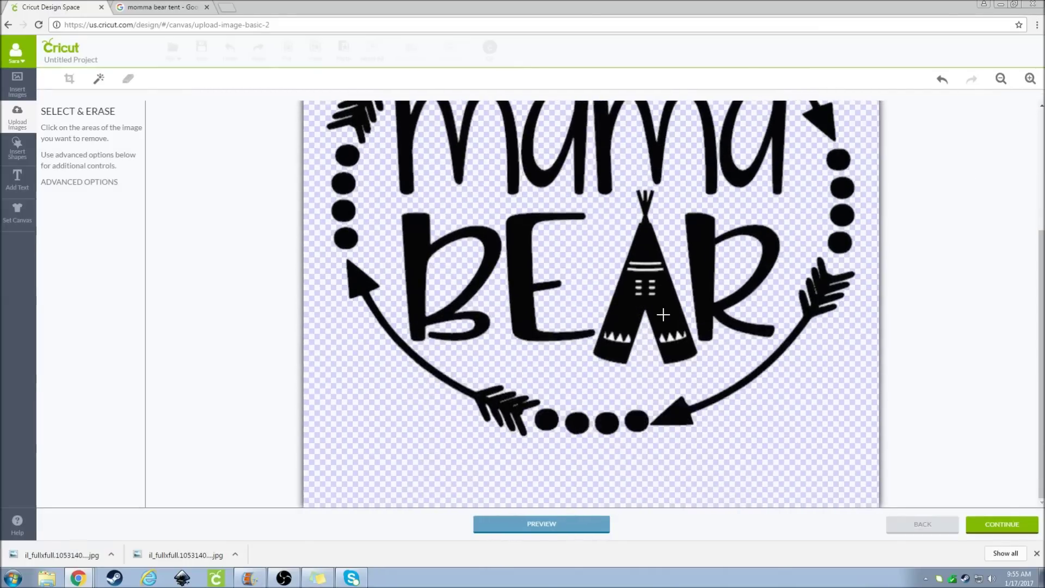
click(1030, 79)
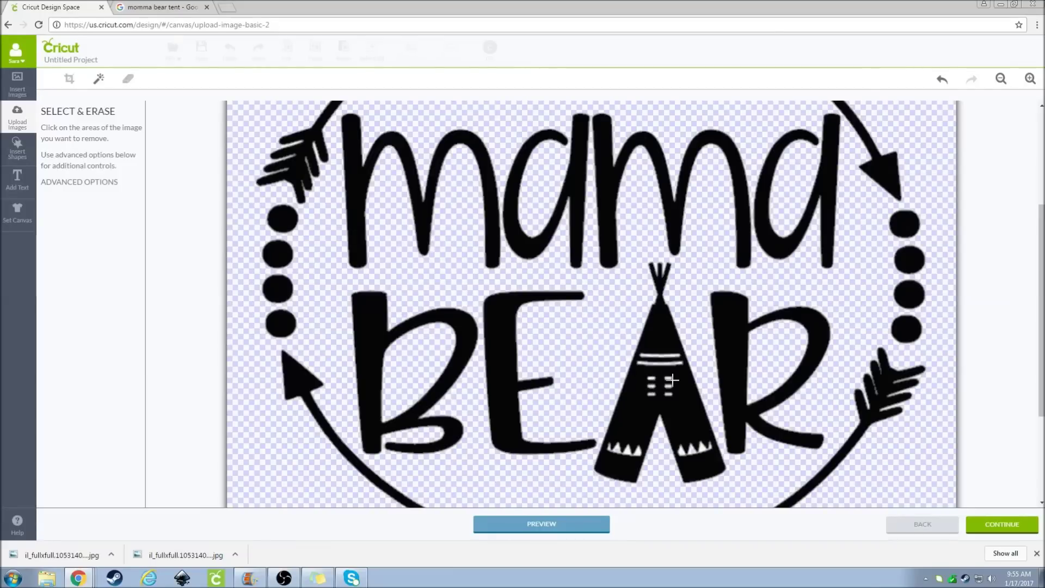
scroll(967, 285, down, 2)
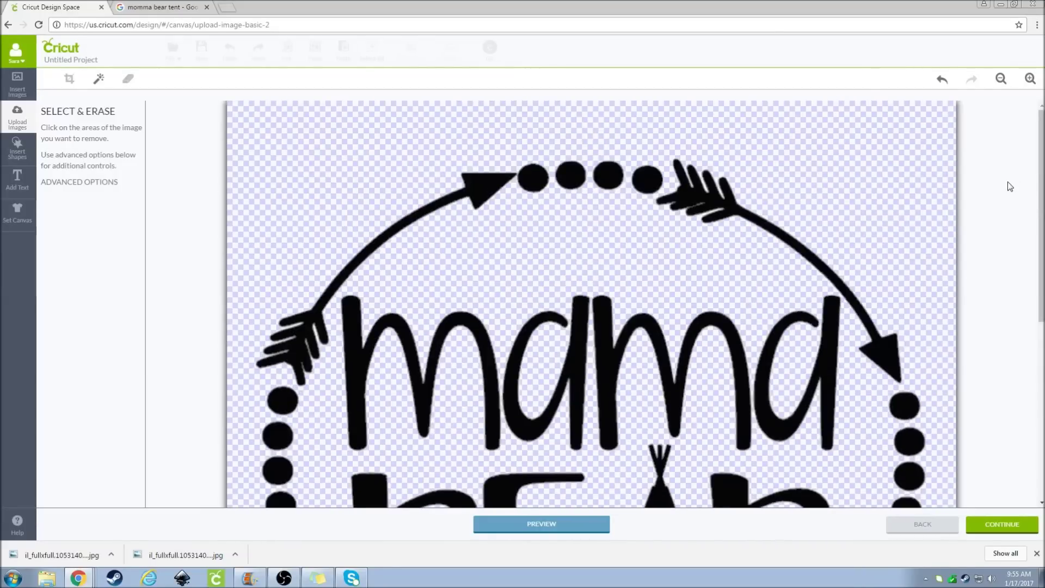
scroll(1011, 186, up, 2)
click(1029, 79)
scroll(835, 319, down, 5)
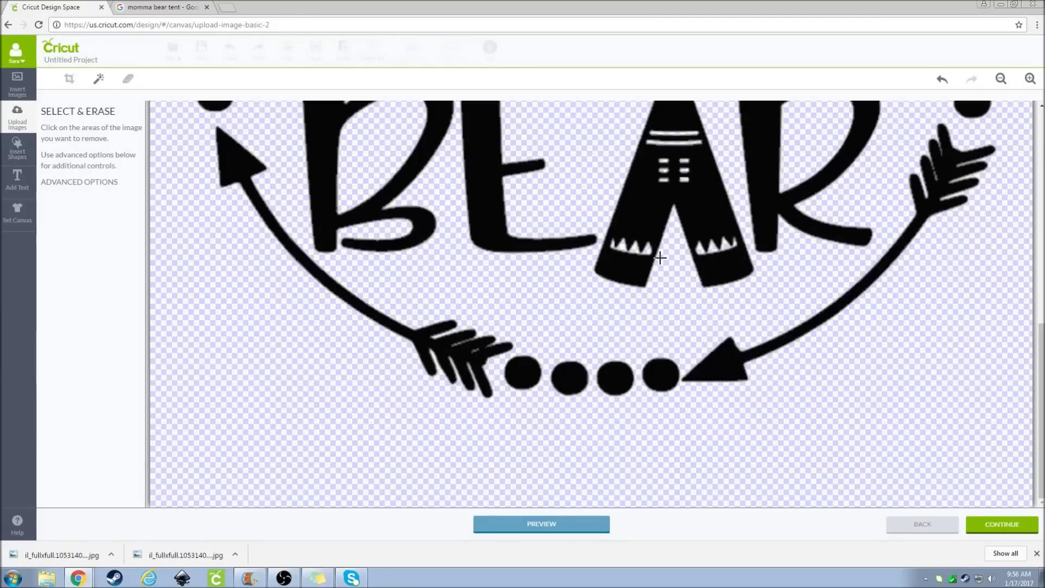
scroll(660, 258, up, 5)
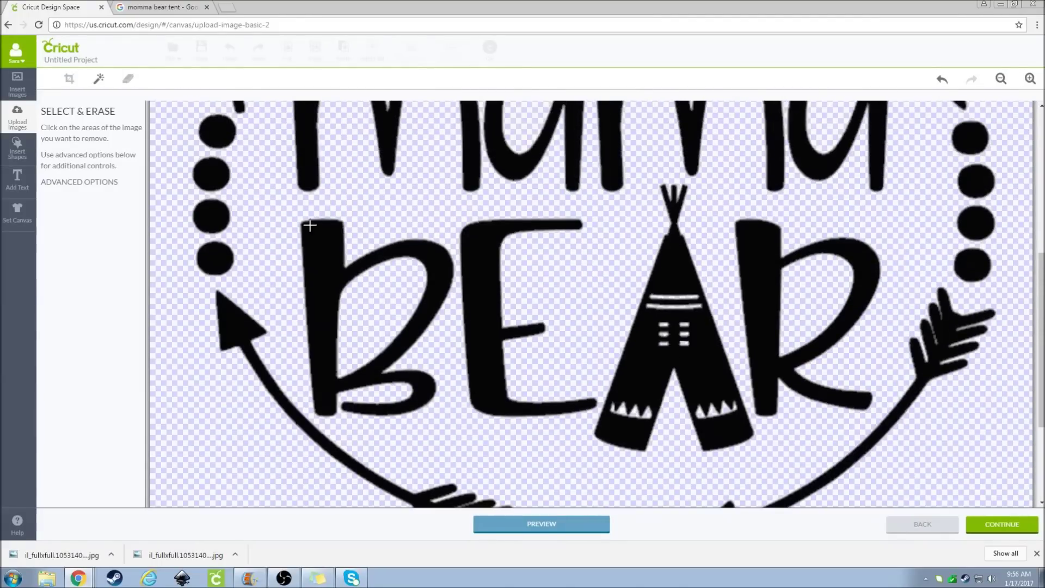
scroll(553, 222, up, 5)
scroll(691, 222, down, 7)
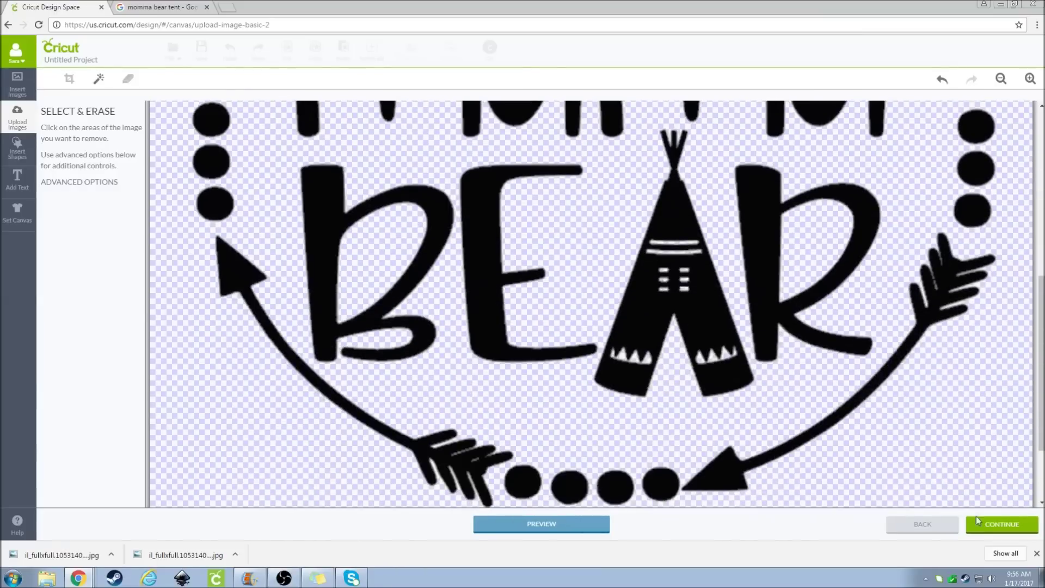
Step: Save the design as a Cut image named 'Momma Bear Tent'
click(987, 527)
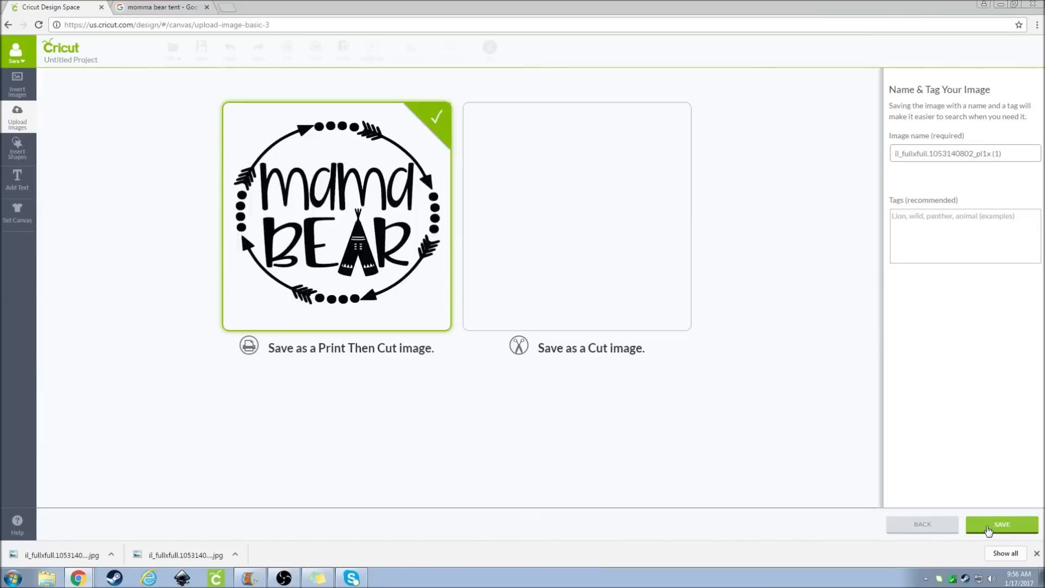
click(539, 303)
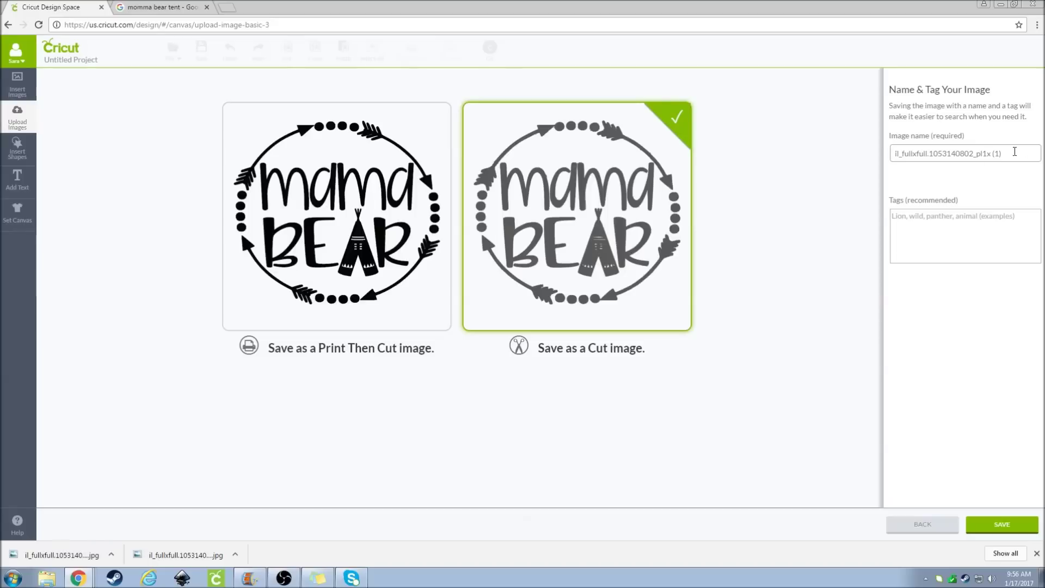
drag(895, 154, 1027, 180)
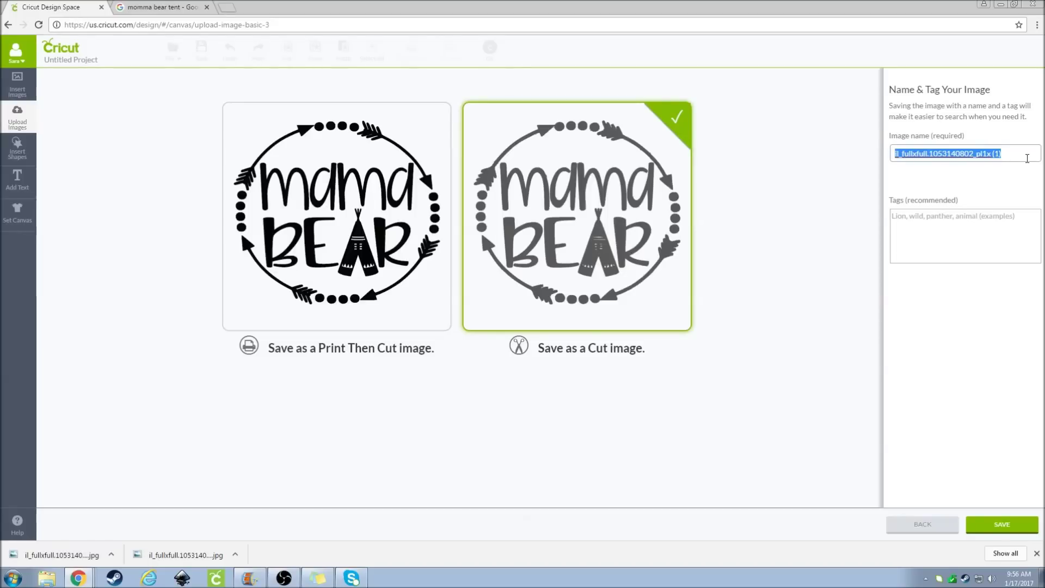
text(Momma B)
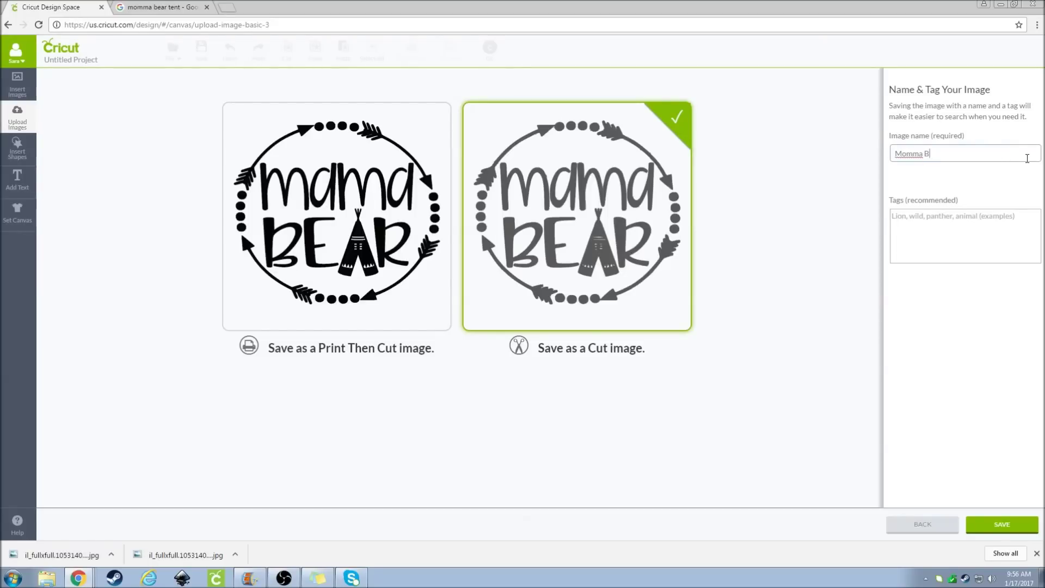
text(ear Tent)
click(1015, 530)
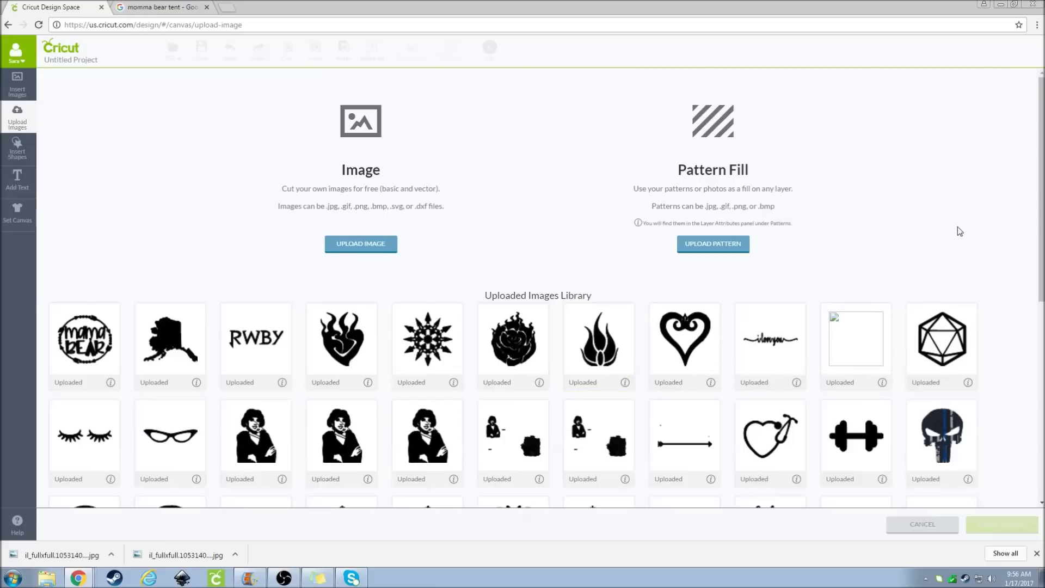
Step: Insert the mama bear image onto the canvas, enlarge it and move it up-left
click(85, 341)
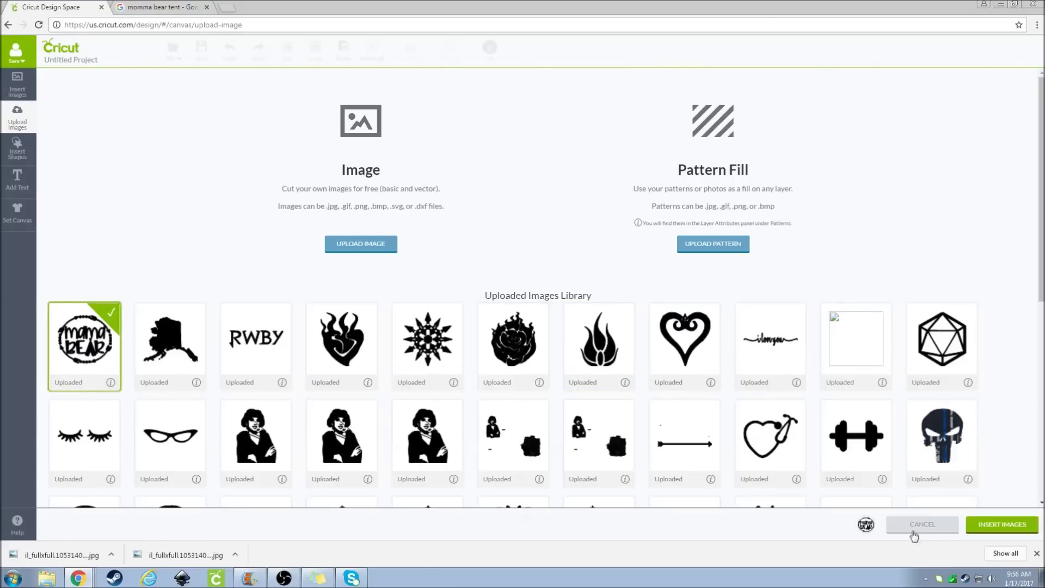
click(983, 526)
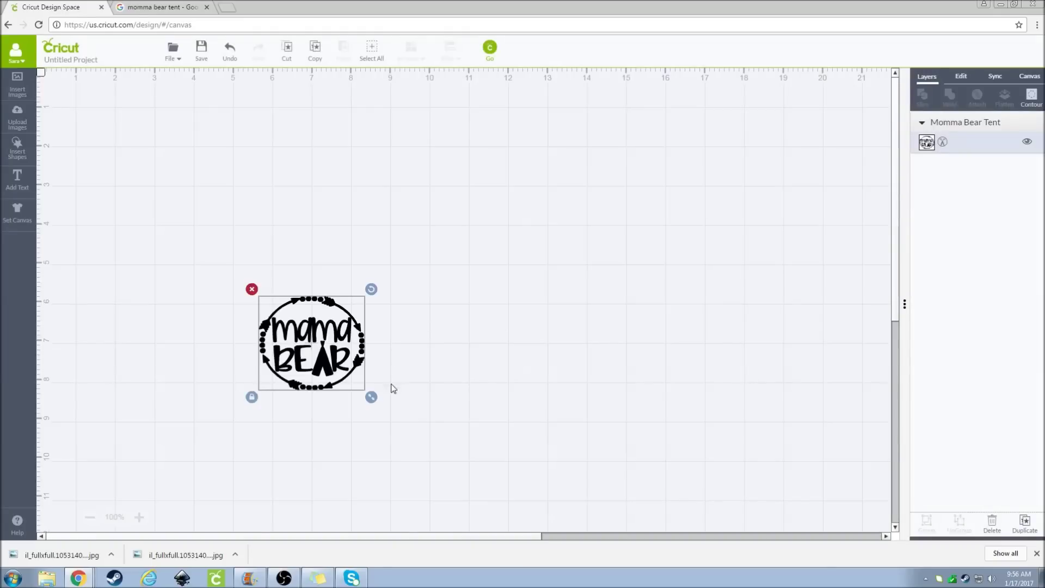
drag(370, 398, 537, 544)
drag(484, 424, 468, 240)
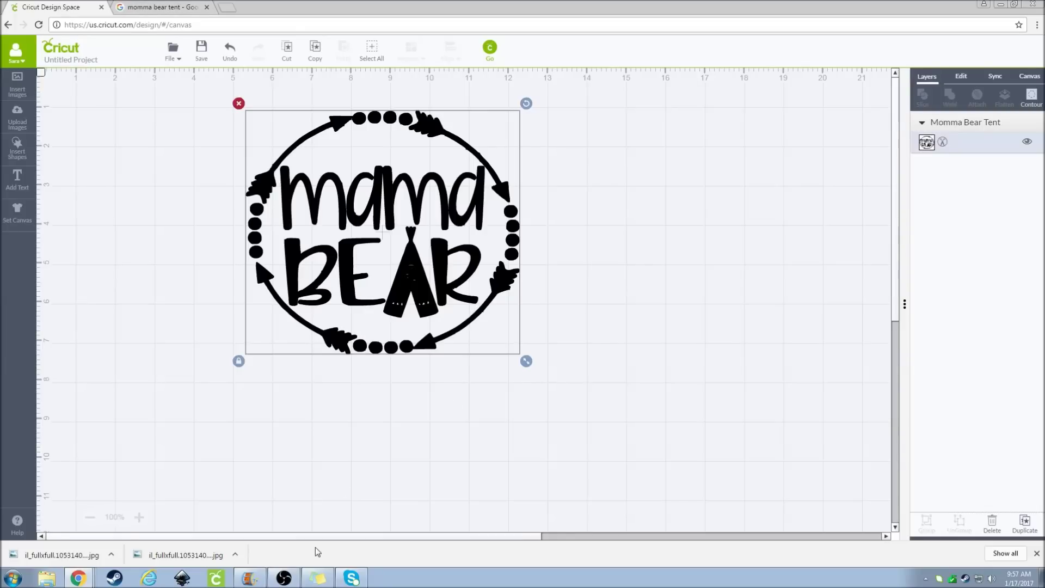
click(284, 577)
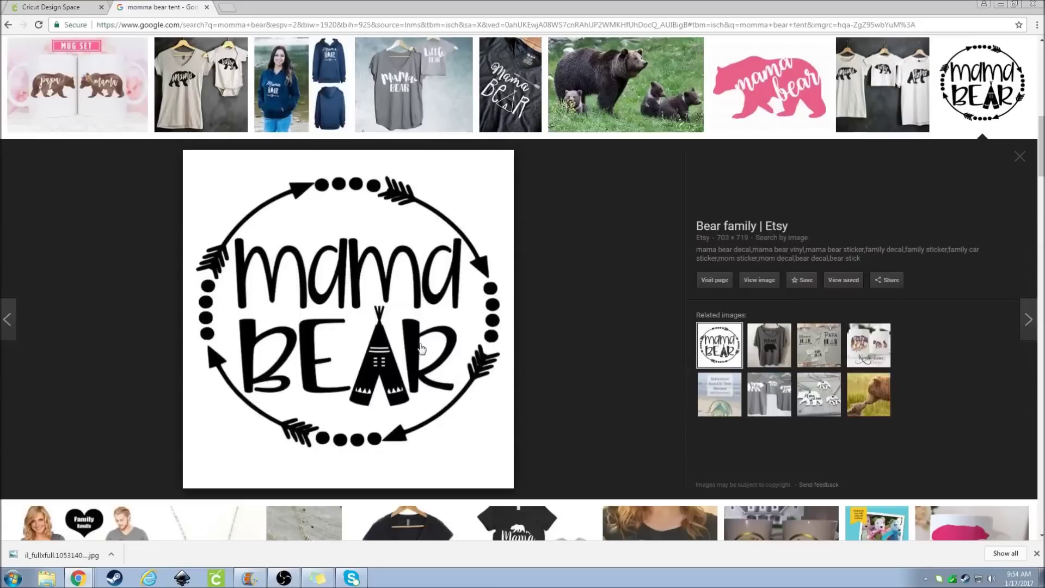
right_click(421, 349)
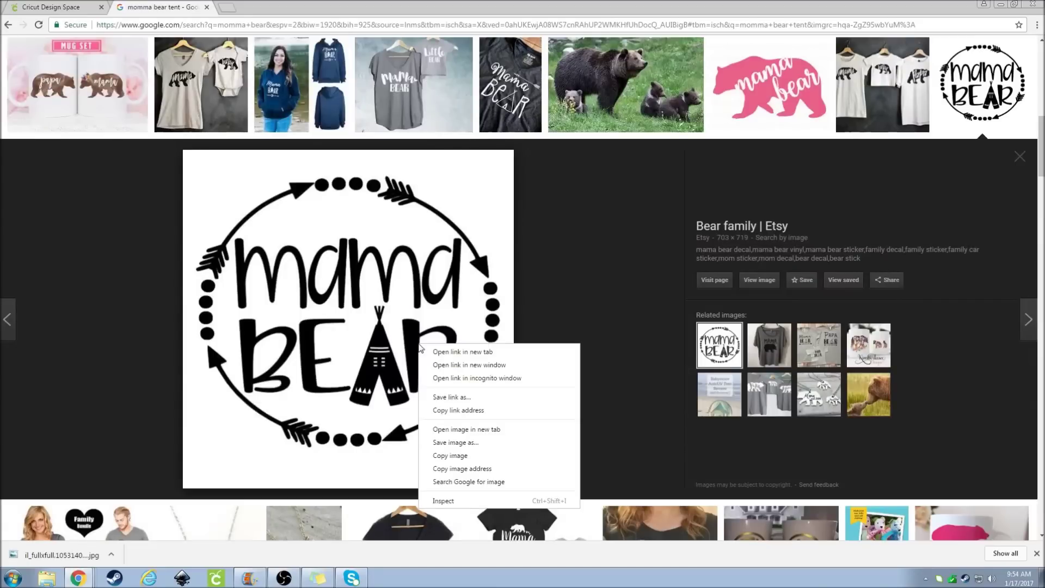
click(474, 445)
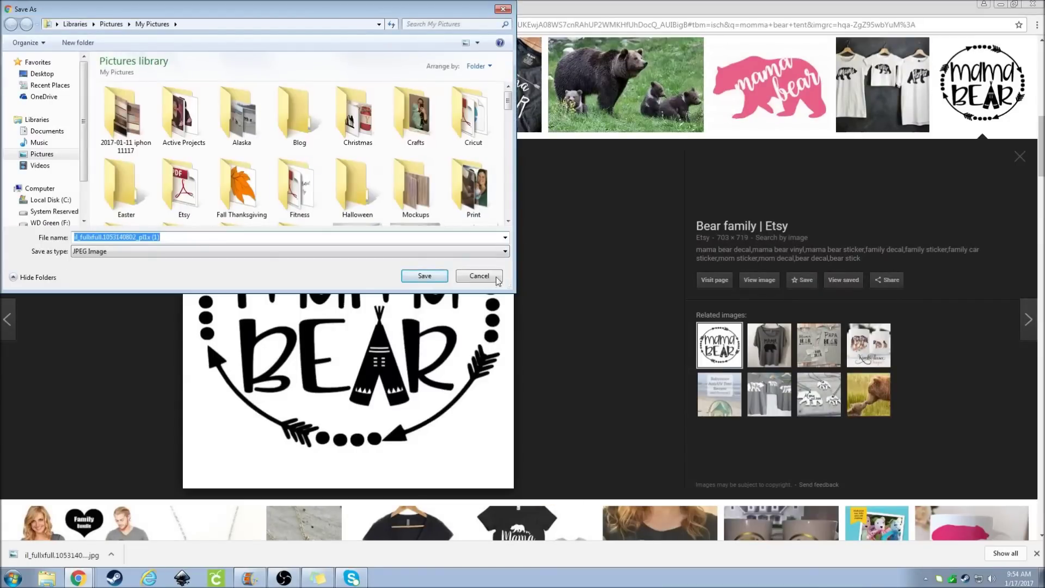
double_click(486, 121)
click(487, 122)
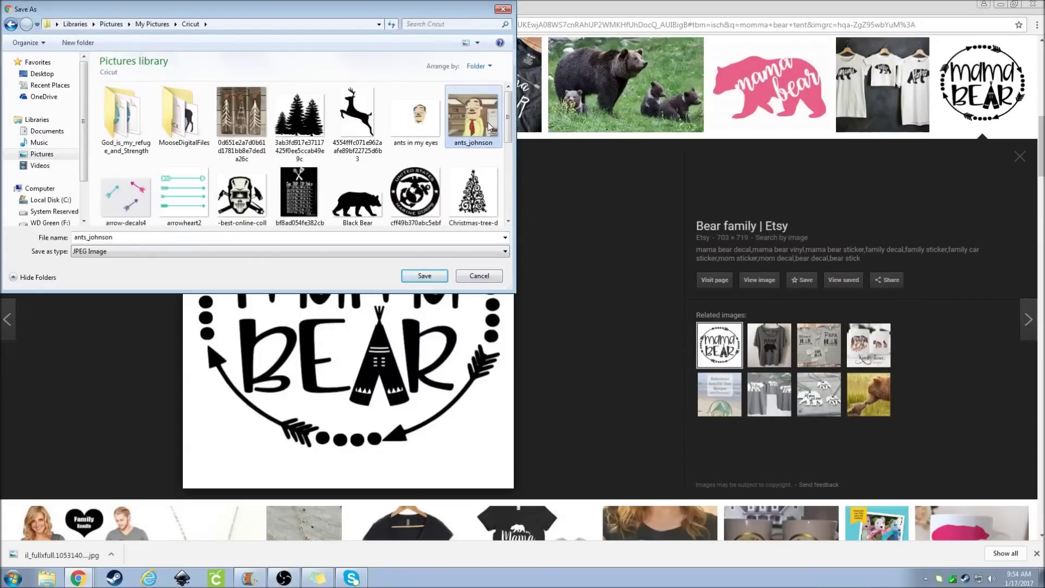
click(425, 275)
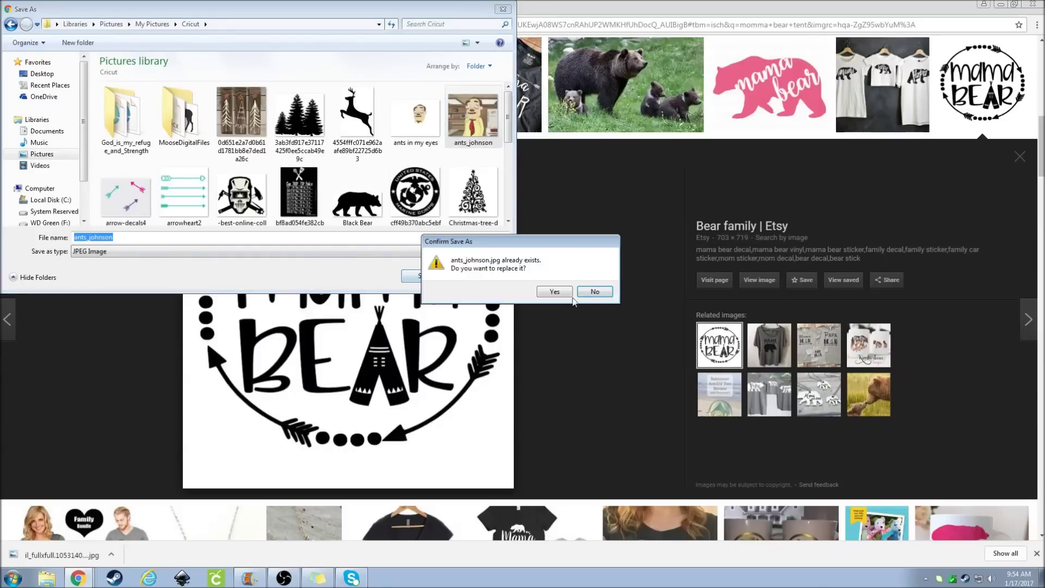
click(594, 291)
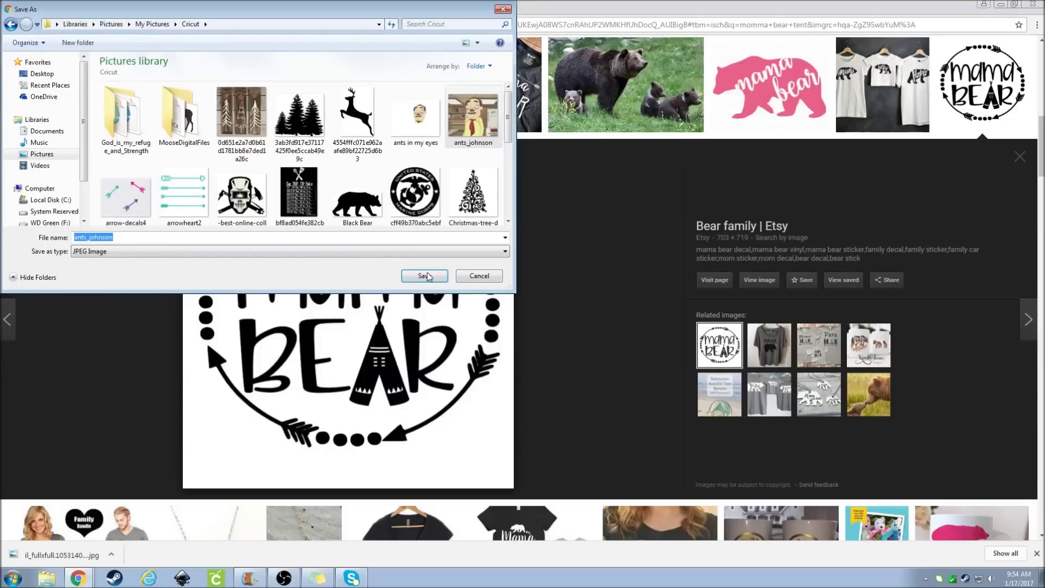
click(503, 9)
right_click(439, 438)
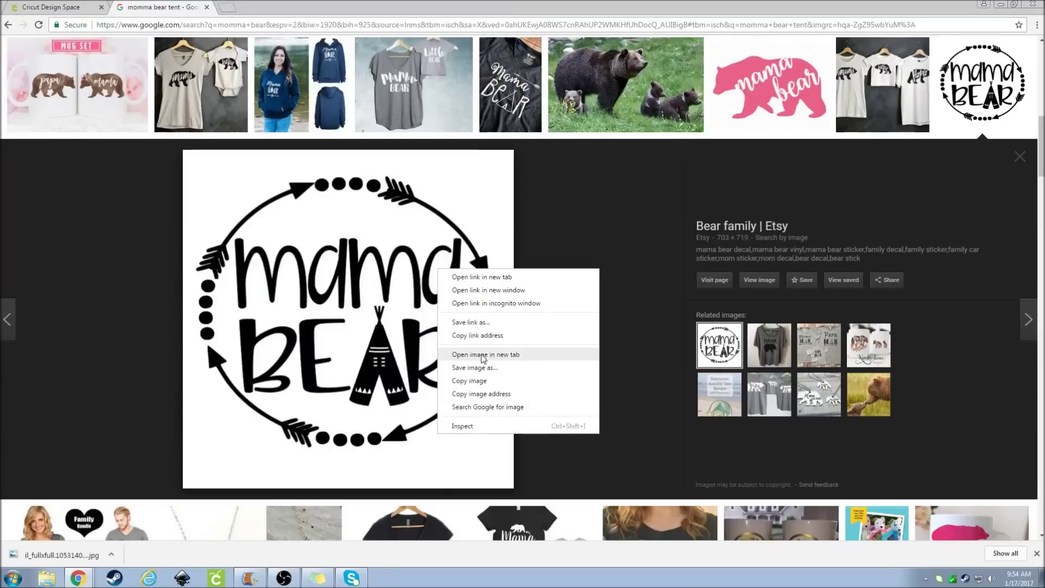